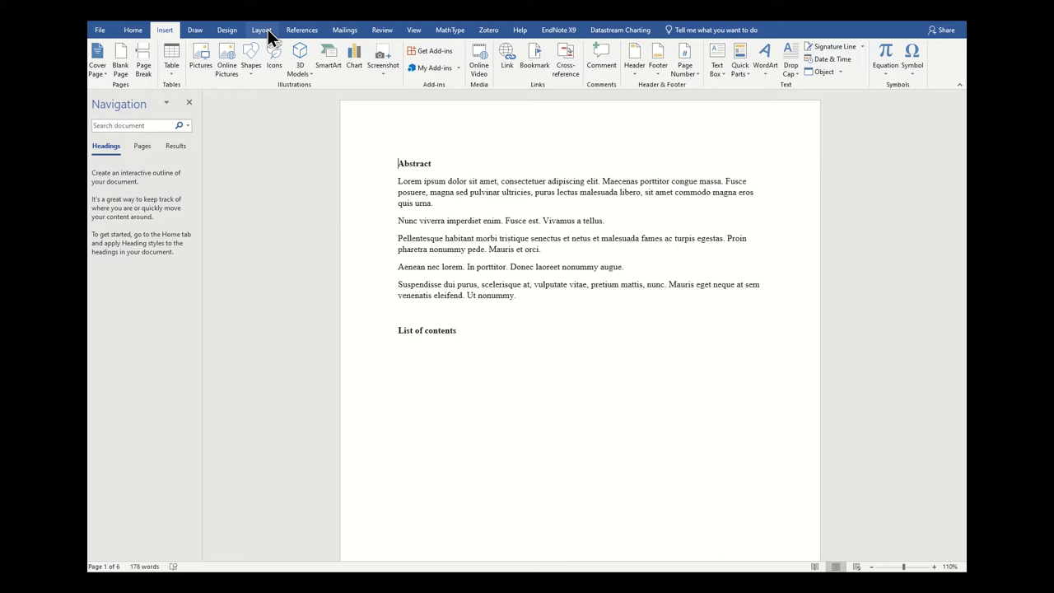
Open the Page Setup dialog through Layout > Margins > Custom Margins.
{"action": "left_click", "coordinate": [262, 30]}
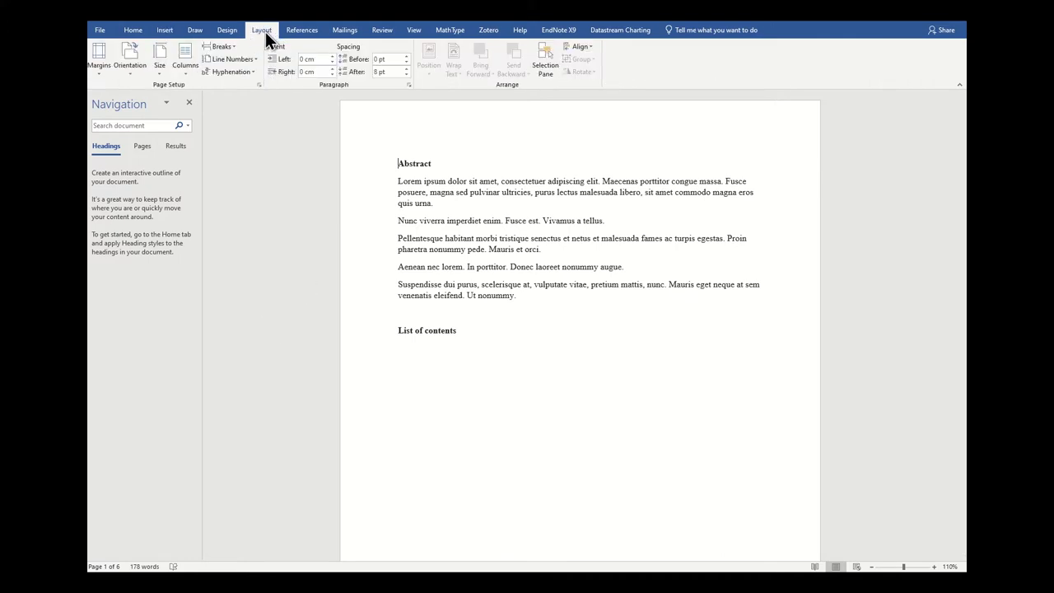
{"action": "left_click", "coordinate": [96, 56]}
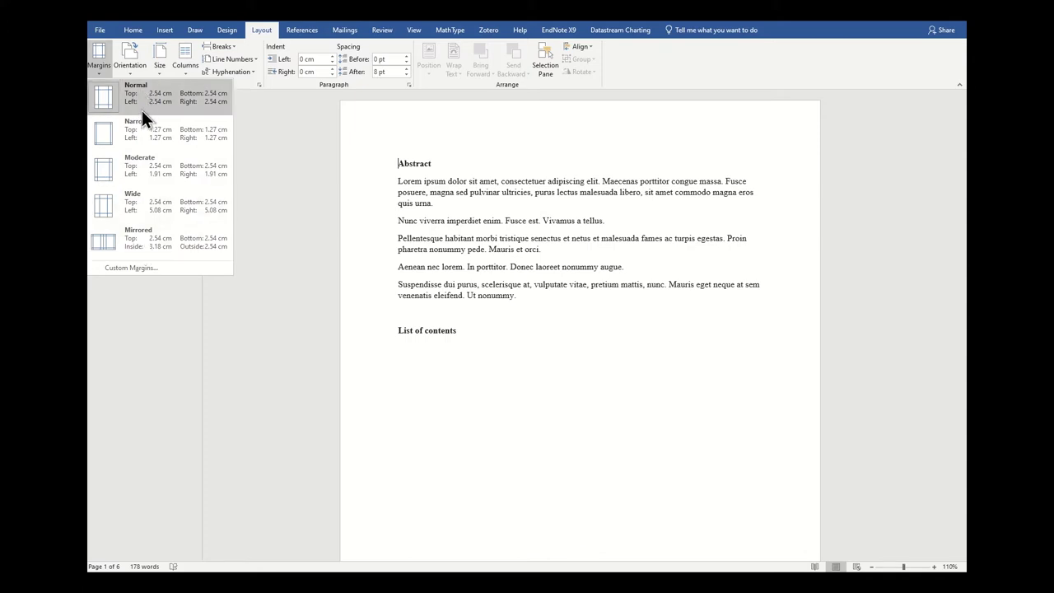
{"action": "left_click", "coordinate": [178, 267]}
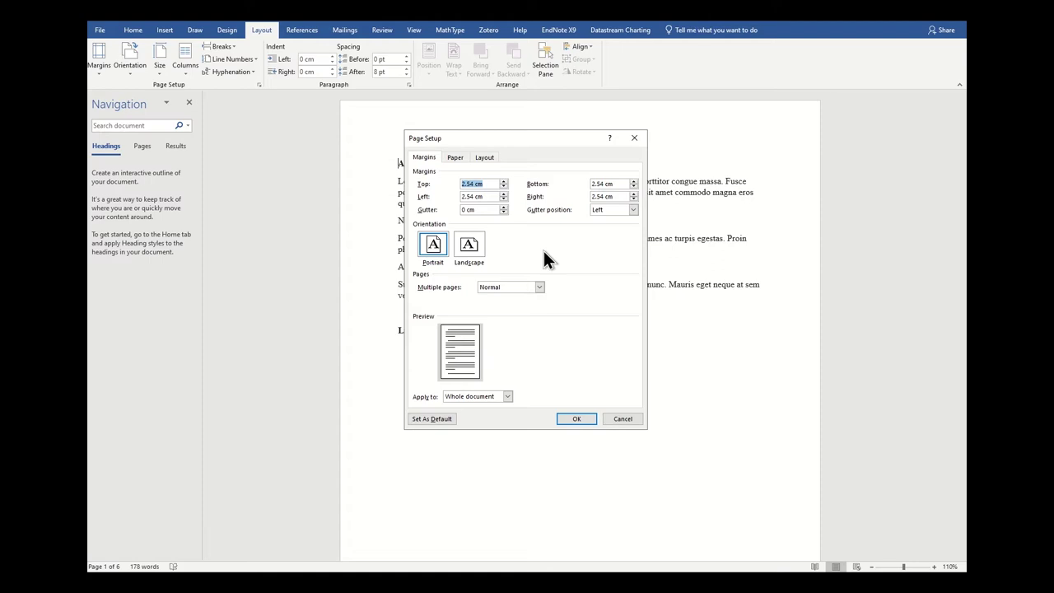
Set top and bottom margins to 2.3 cm, left to 4 cm and right to 2 cm.
{"action": "left_click", "coordinate": [475, 196]}
{"action": "key", "text": "shift+Home"}
{"action": "left_click", "coordinate": [471, 183]}
{"action": "key", "text": "BackSpace"}
{"action": "type", "text": "3"}
{"action": "left_click", "coordinate": [604, 184]}
{"action": "key", "text": "BackSpace"}
{"action": "key", "text": "BackSpace"}
{"action": "type", "text": "3"}
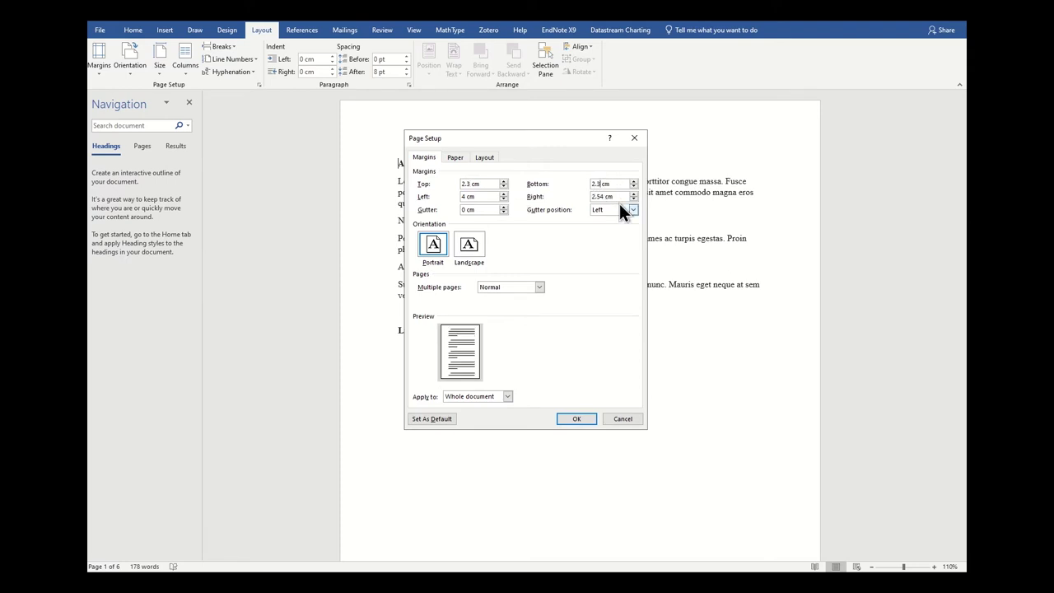
{"action": "left_click", "coordinate": [604, 195]}
{"action": "key", "text": "BackSpace"}
{"action": "key", "text": "BackSpace"}
{"action": "key", "text": "BackSpace"}
Choose Mirror margins for multiple pages and apply the page setup.
{"action": "left_click", "coordinate": [539, 287]}
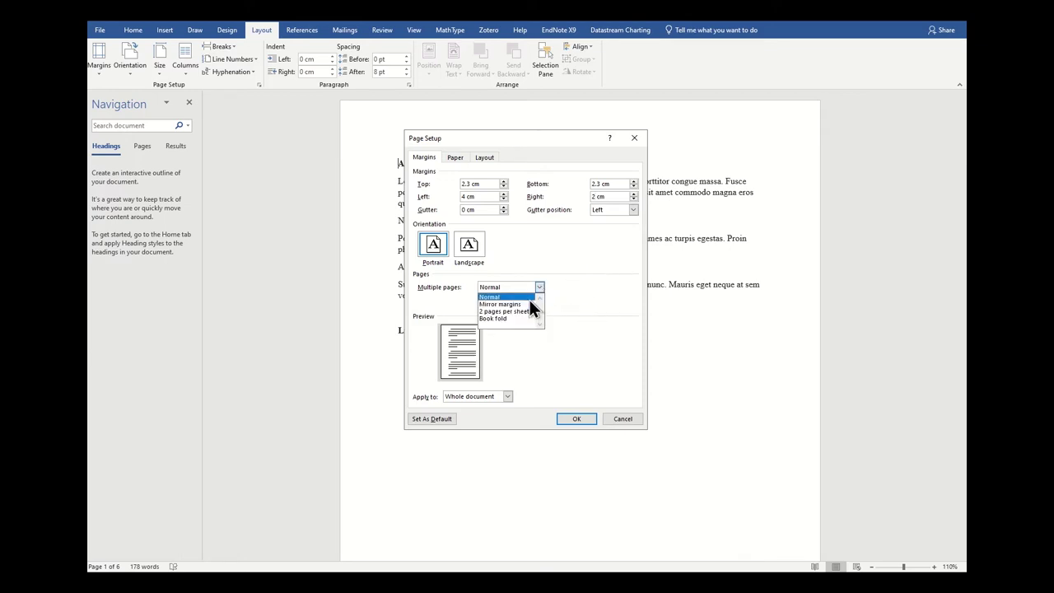
{"action": "left_click", "coordinate": [530, 305]}
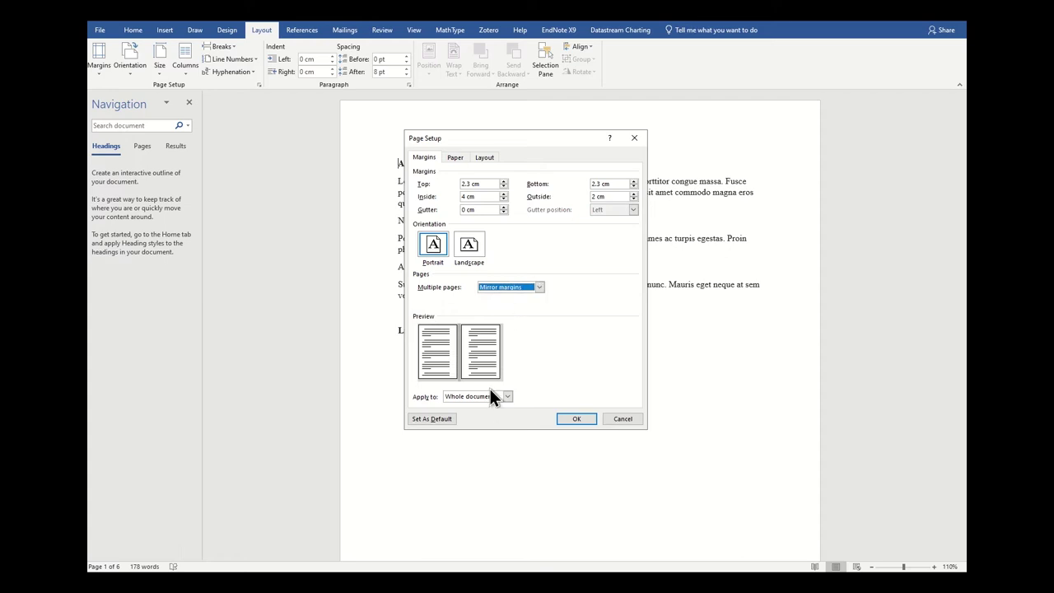
{"action": "left_click", "coordinate": [582, 417]}
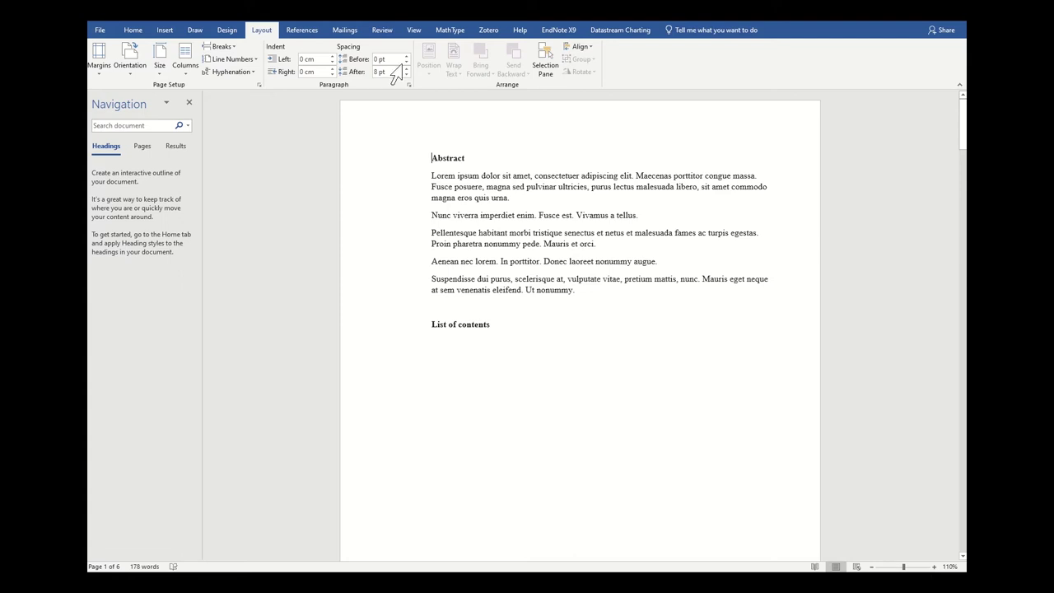
Turn on the Ruler option on the View tab.
{"action": "left_click", "coordinate": [413, 30]}
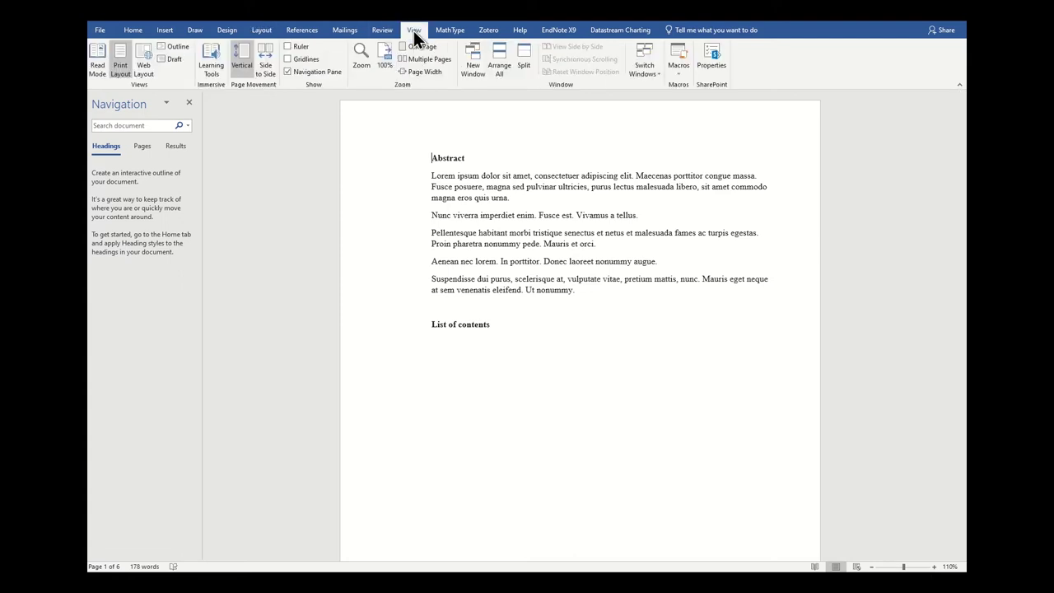
{"action": "left_click", "coordinate": [289, 47]}
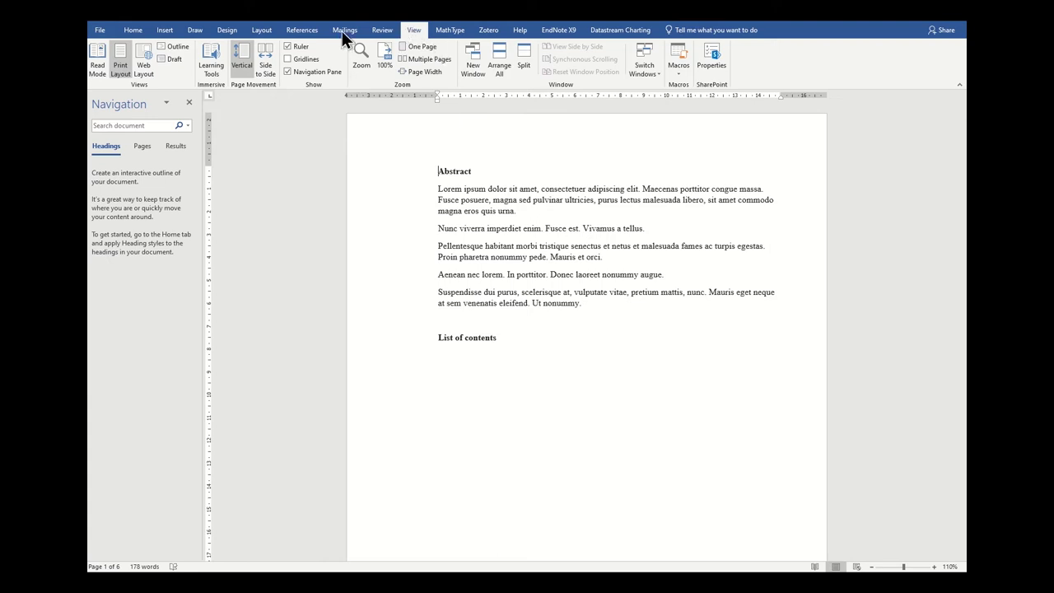
Insert a Plain Number 3 page number at the bottom of the page.
{"action": "left_click", "coordinate": [164, 30]}
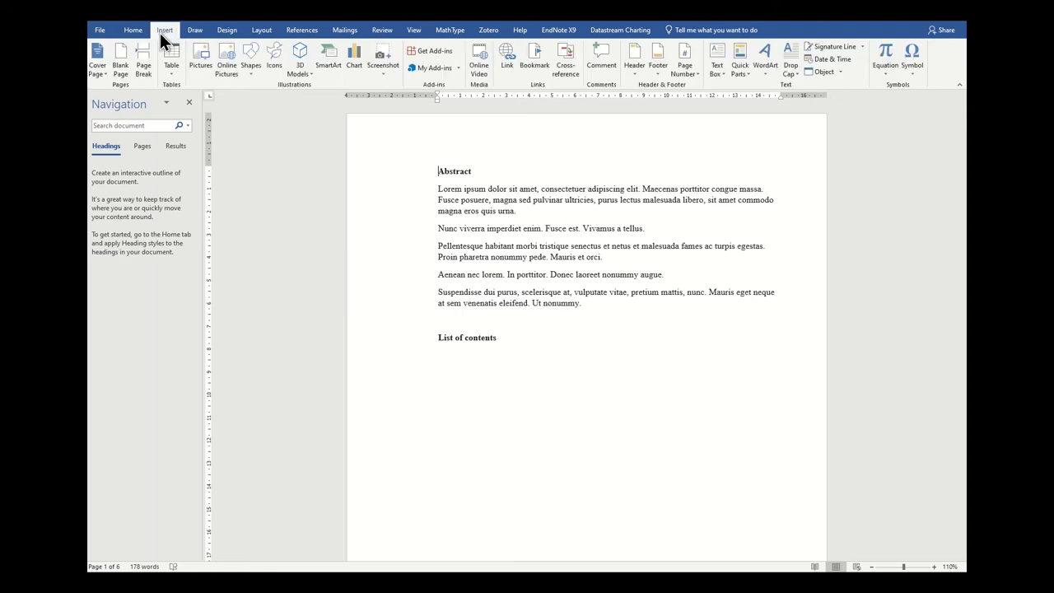
{"action": "left_click", "coordinate": [696, 73]}
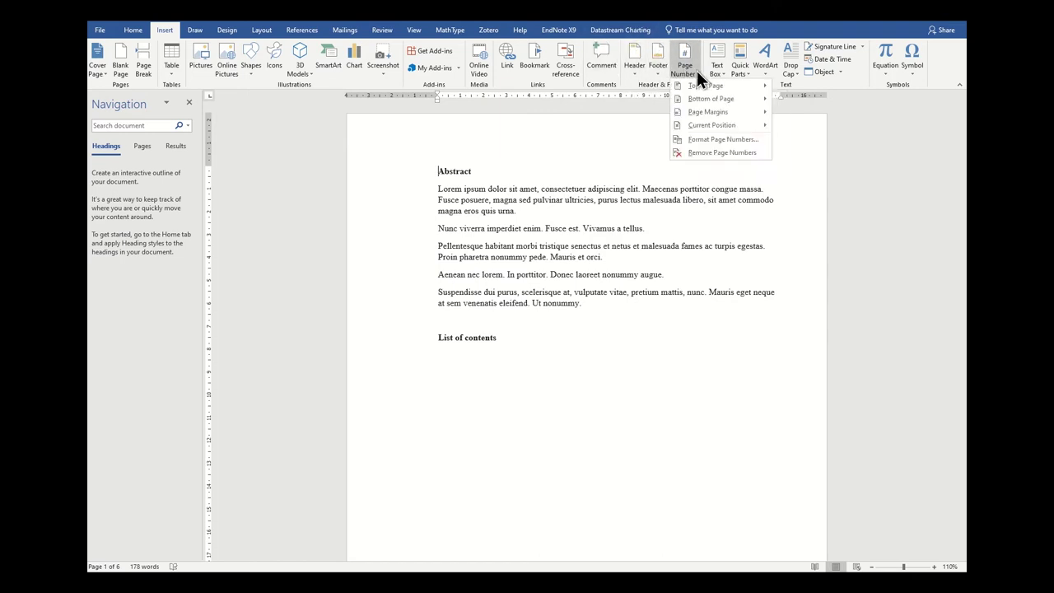
{"action": "mouse_move", "coordinate": [696, 97]}
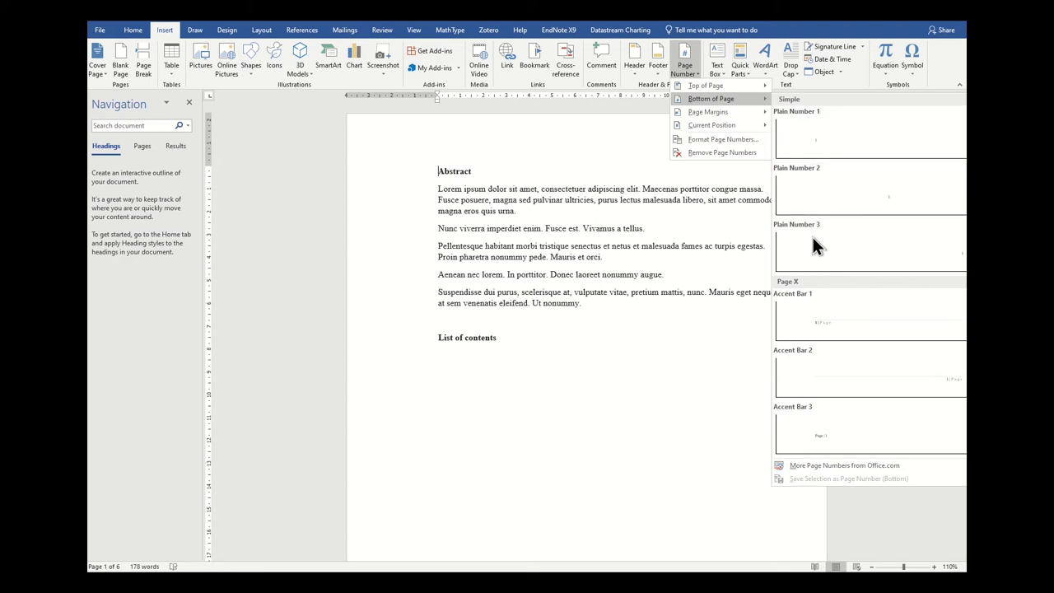
{"action": "left_click", "coordinate": [810, 308]}
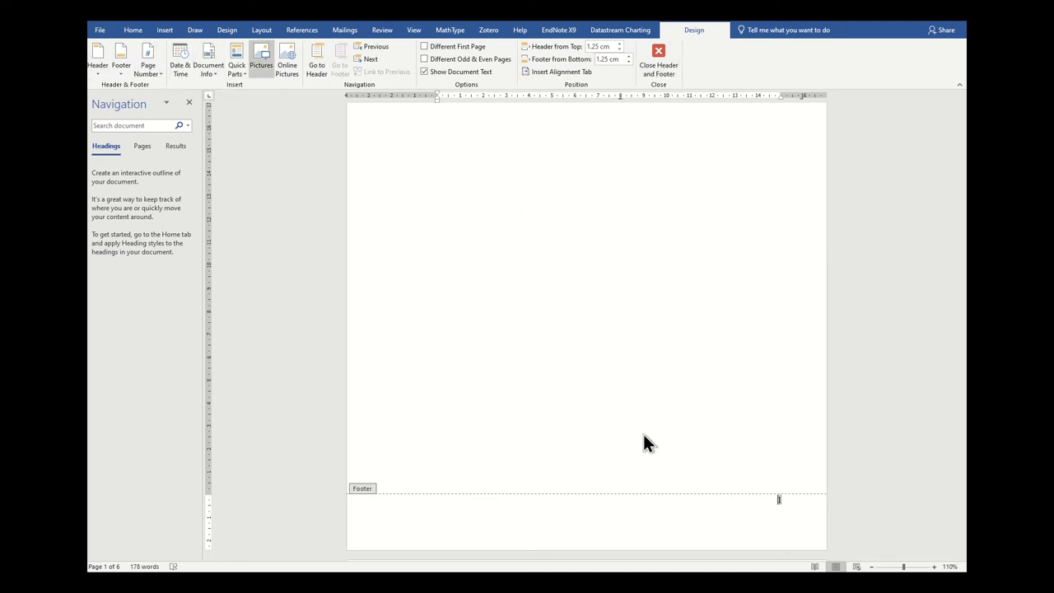
{"action": "scroll", "coordinate": [745, 371], "scroll_direction": "up", "scroll_amount": 1}
{"action": "scroll", "coordinate": [751, 366], "scroll_direction": "up", "scroll_amount": 1}
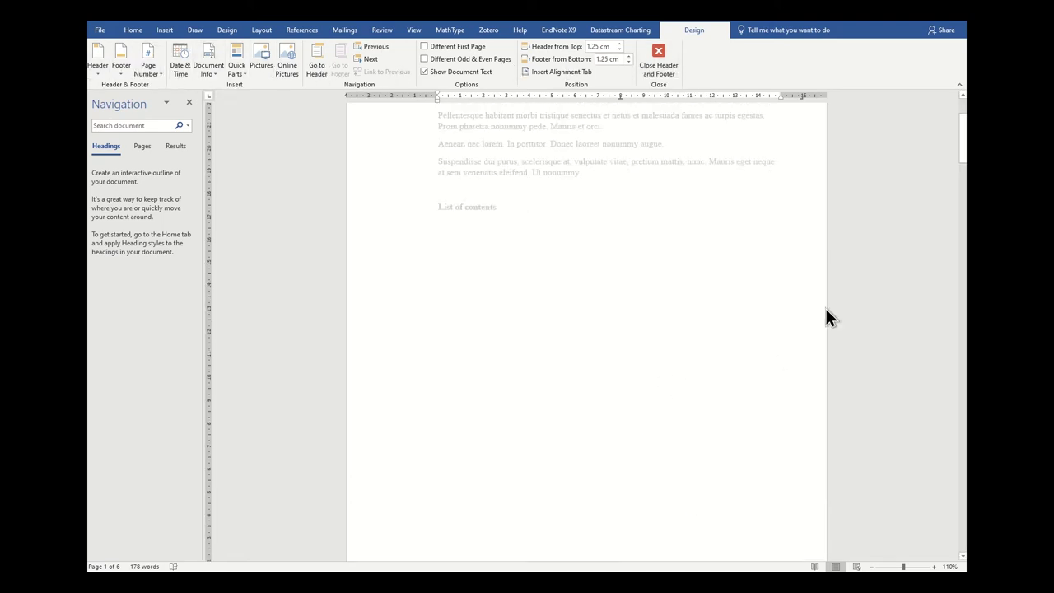
{"action": "scroll", "coordinate": [620, 239], "scroll_direction": "up", "scroll_amount": 3}
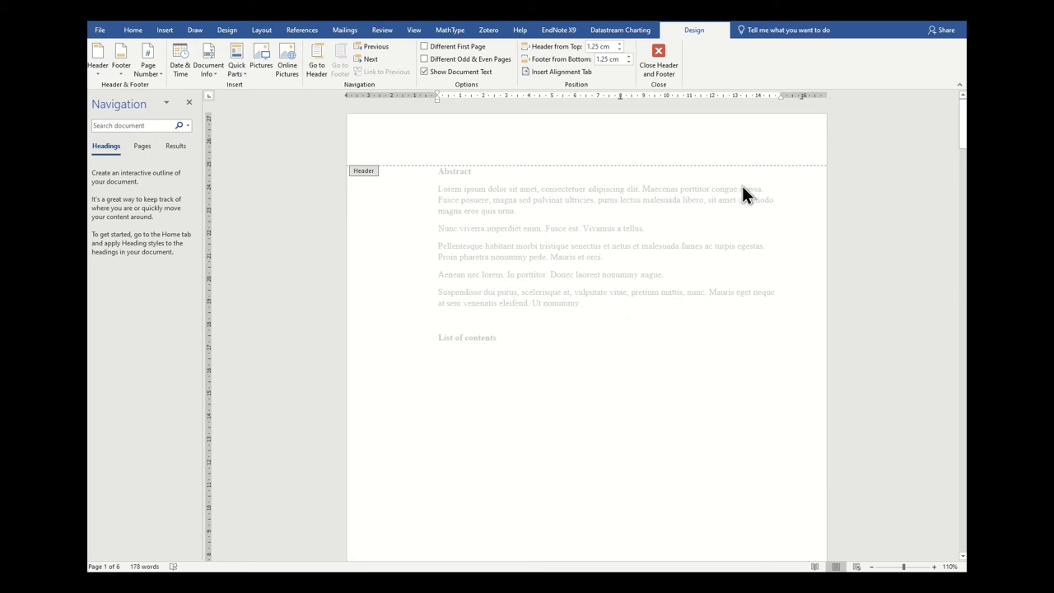
Exit header and footer editing and bring up the Insert tab's Page Number menu.
{"action": "left_click", "coordinate": [672, 56]}
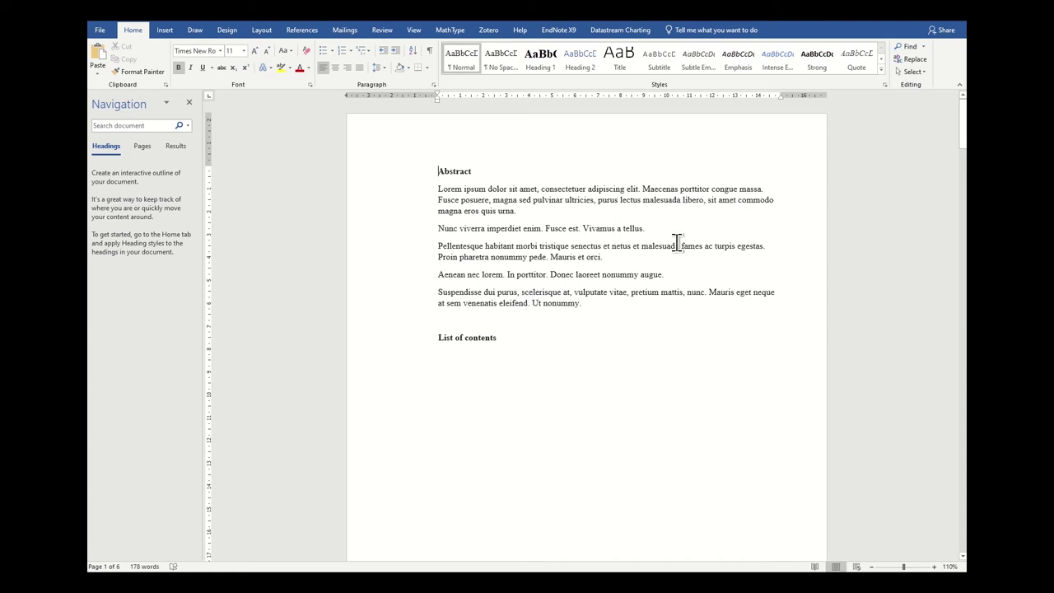
{"action": "scroll", "coordinate": [677, 244], "scroll_direction": "down", "scroll_amount": 8}
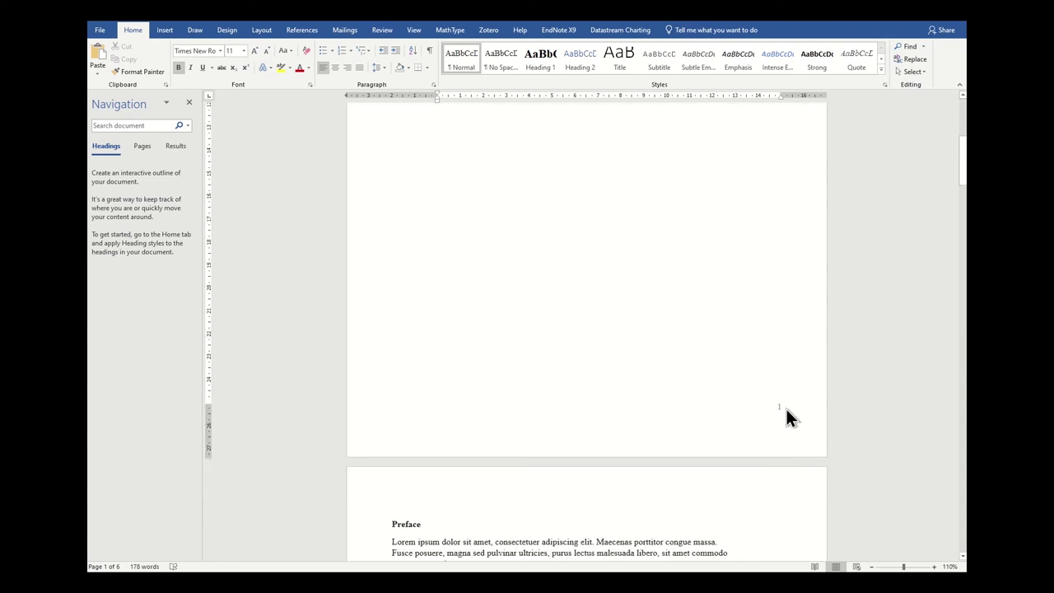
{"action": "scroll", "coordinate": [788, 381], "scroll_direction": "down", "scroll_amount": 9}
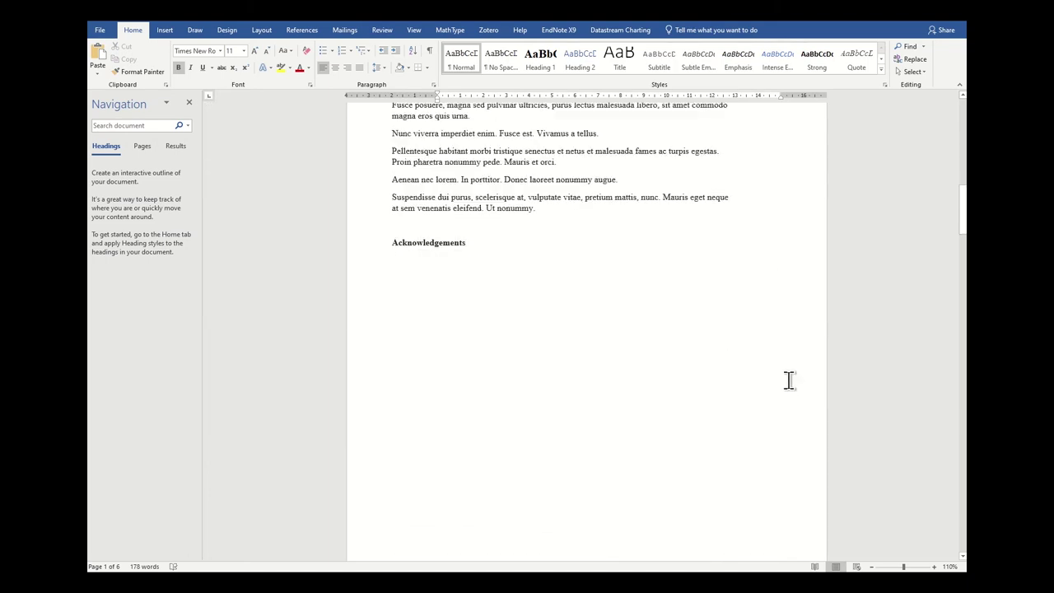
{"action": "scroll", "coordinate": [787, 381], "scroll_direction": "down", "scroll_amount": 5}
{"action": "left_click", "coordinate": [166, 33]}
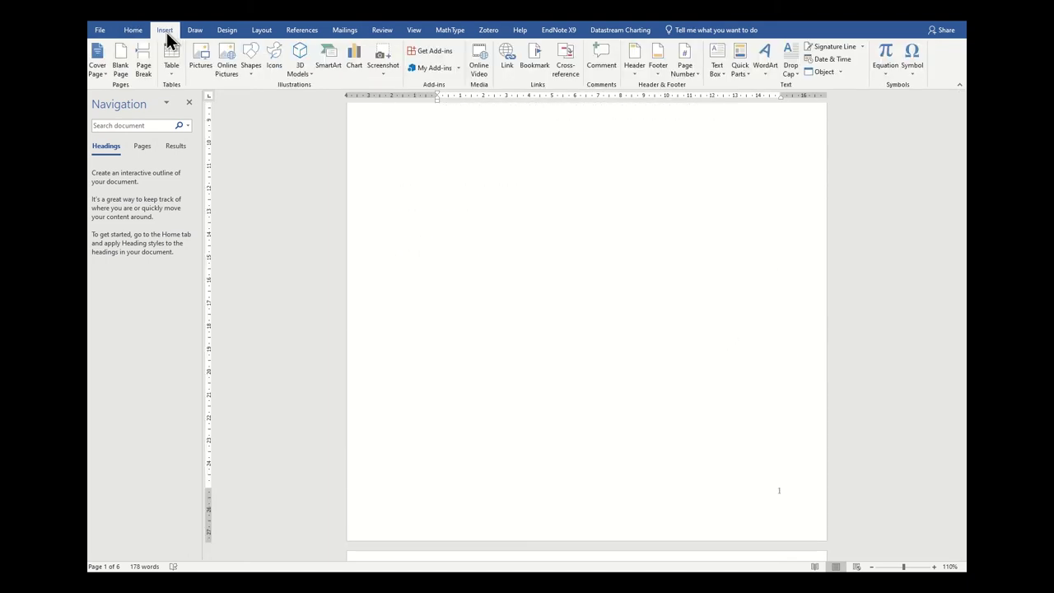
{"action": "left_click", "coordinate": [684, 72]}
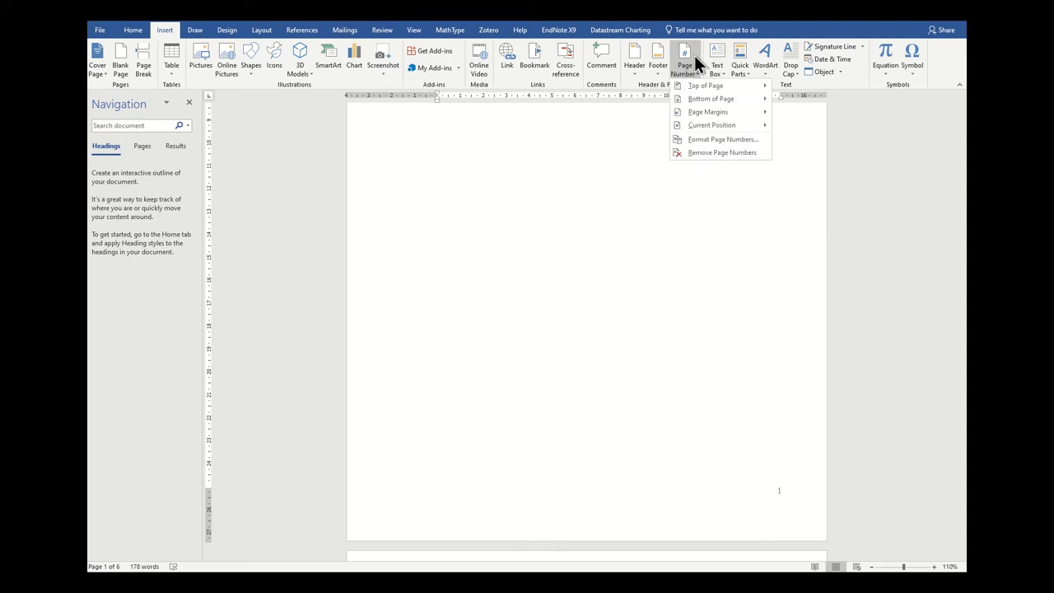
{"action": "left_click", "coordinate": [768, 140]}
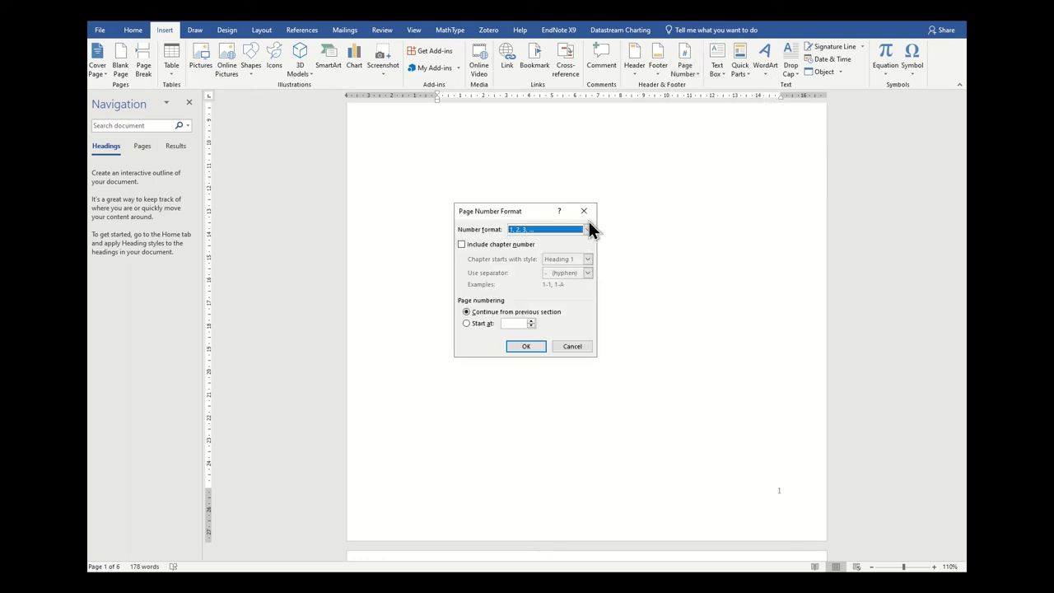
{"action": "left_click", "coordinate": [587, 230]}
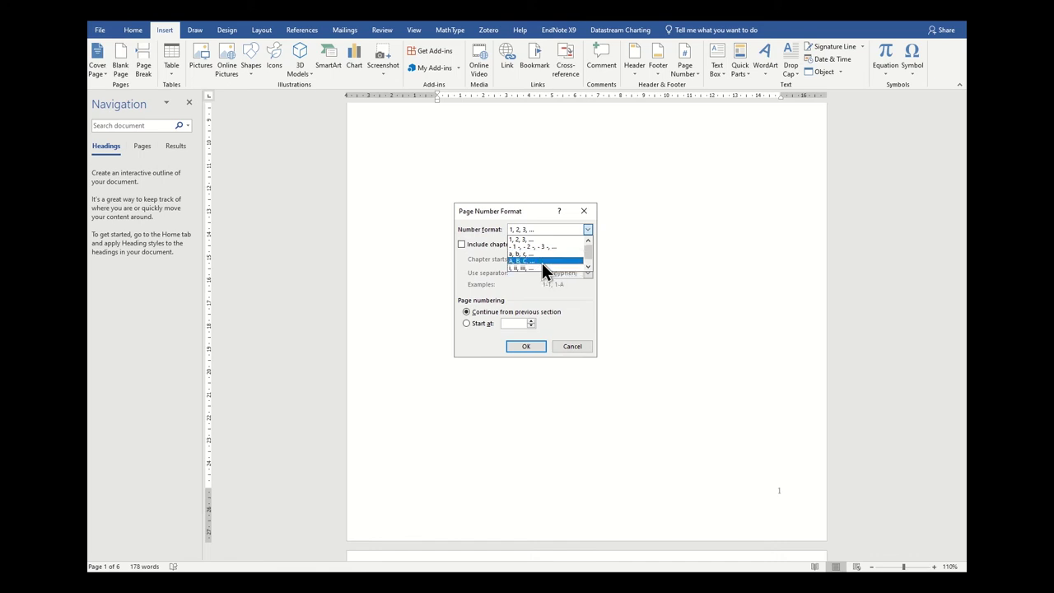
{"action": "left_click", "coordinate": [588, 230]}
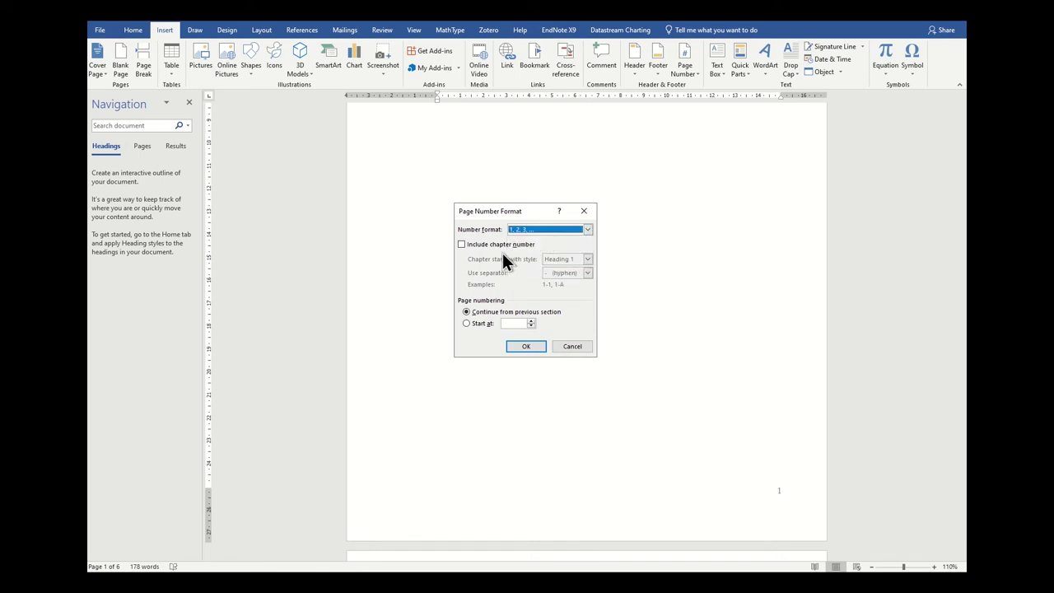
{"action": "left_click", "coordinate": [489, 322]}
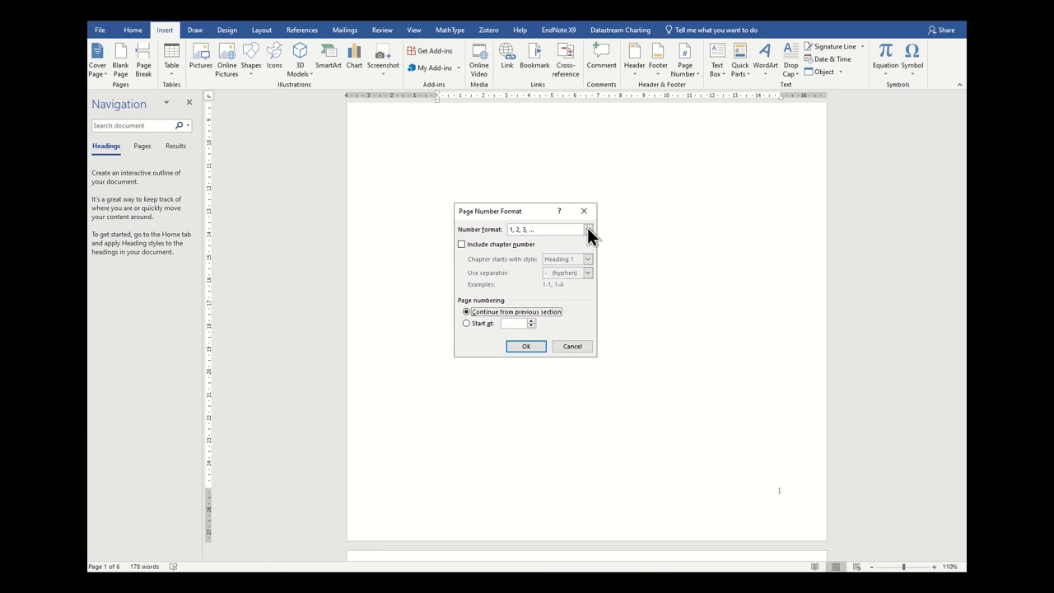
Close Page Number Format and turn on Show/Hide ¶ to reveal paragraph marks and page breaks.
{"action": "left_click", "coordinate": [526, 345]}
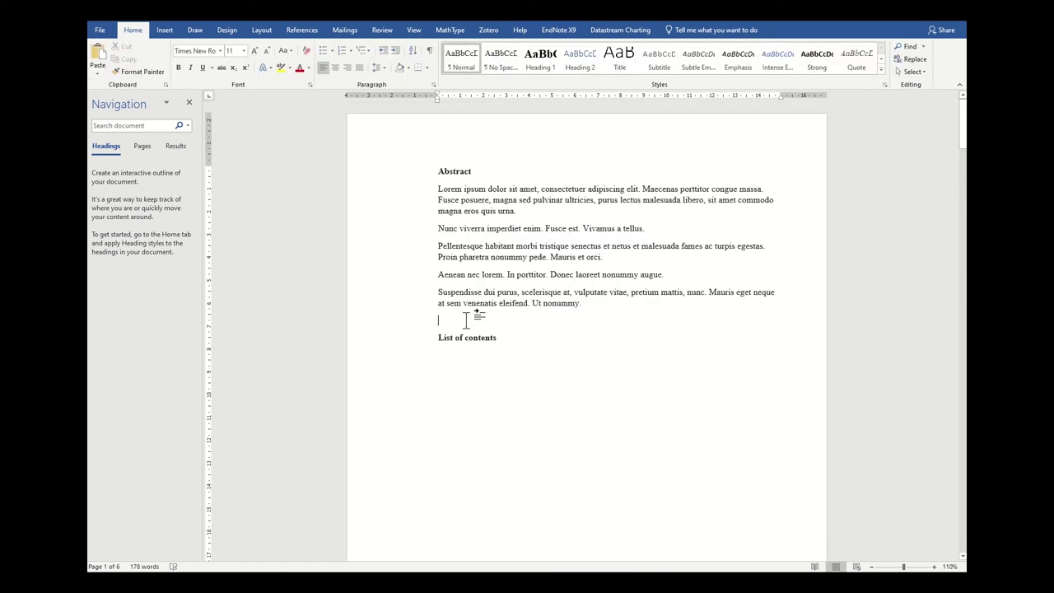
{"action": "left_click", "coordinate": [429, 53]}
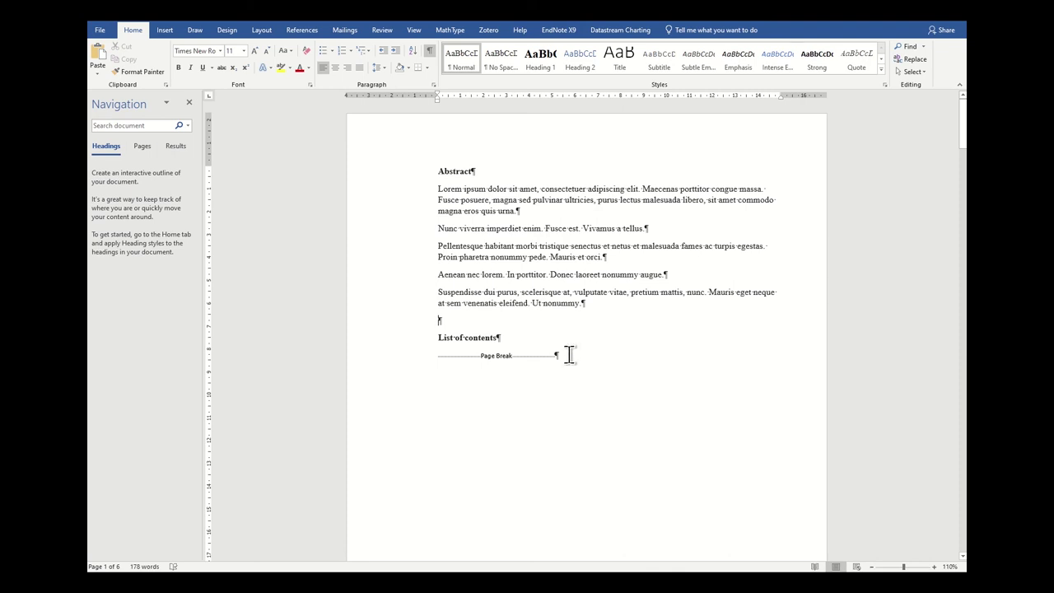
{"action": "scroll", "coordinate": [626, 359], "scroll_direction": "down", "scroll_amount": 4}
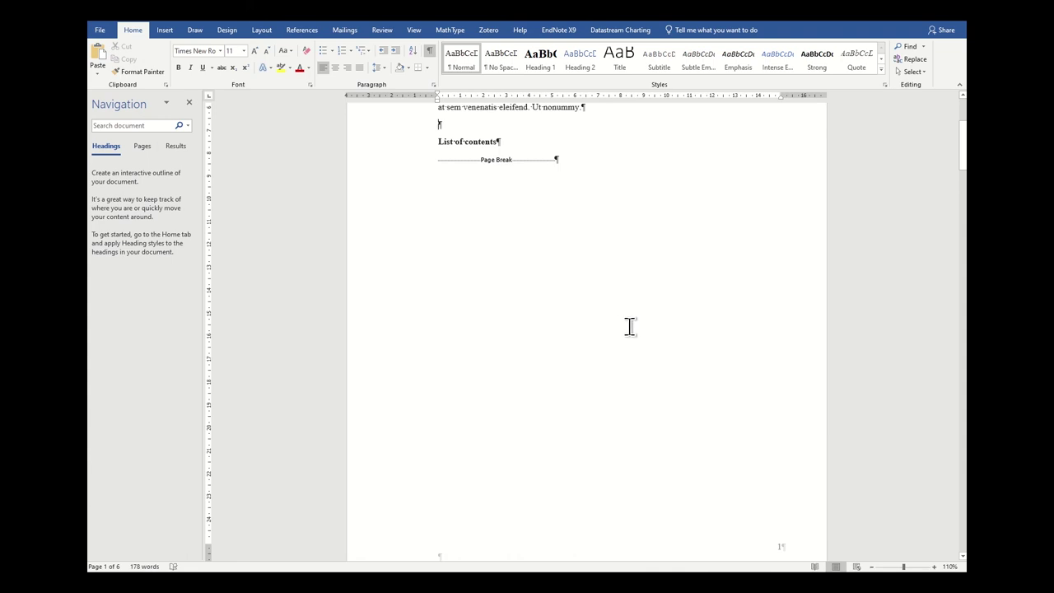
{"action": "scroll", "coordinate": [658, 400], "scroll_direction": "down", "scroll_amount": 4}
{"action": "scroll", "coordinate": [704, 410], "scroll_direction": "down", "scroll_amount": 5}
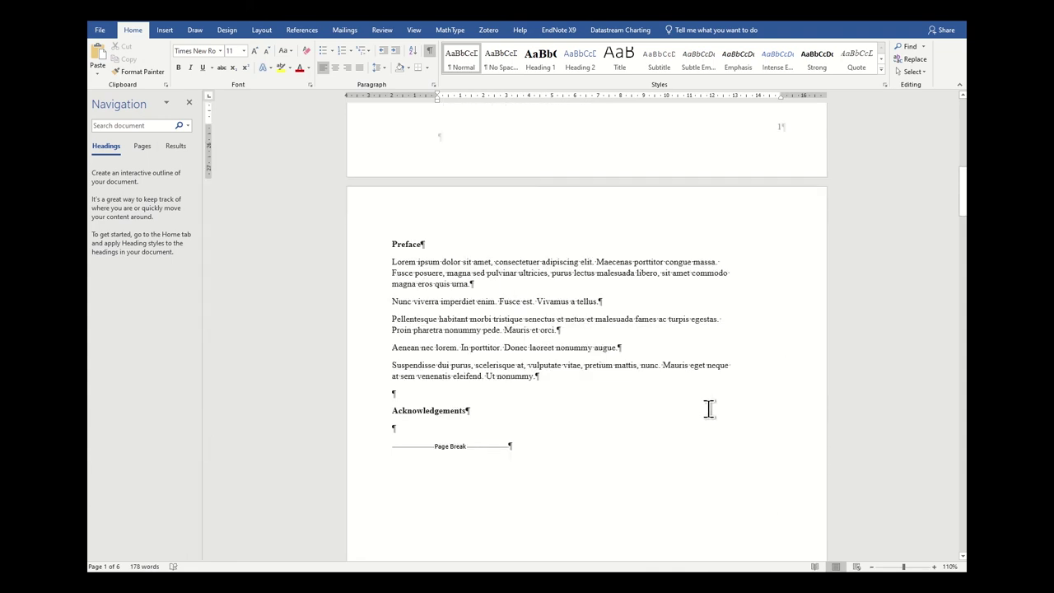